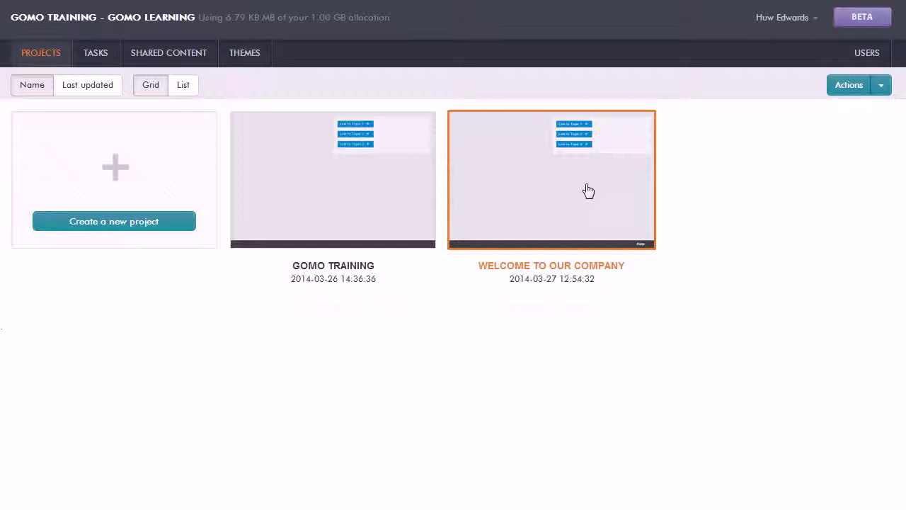
Open the Welcome to our company project and, in its Introduction topic, retitle Screen 1 as "Welcome"
left_click(589, 190)
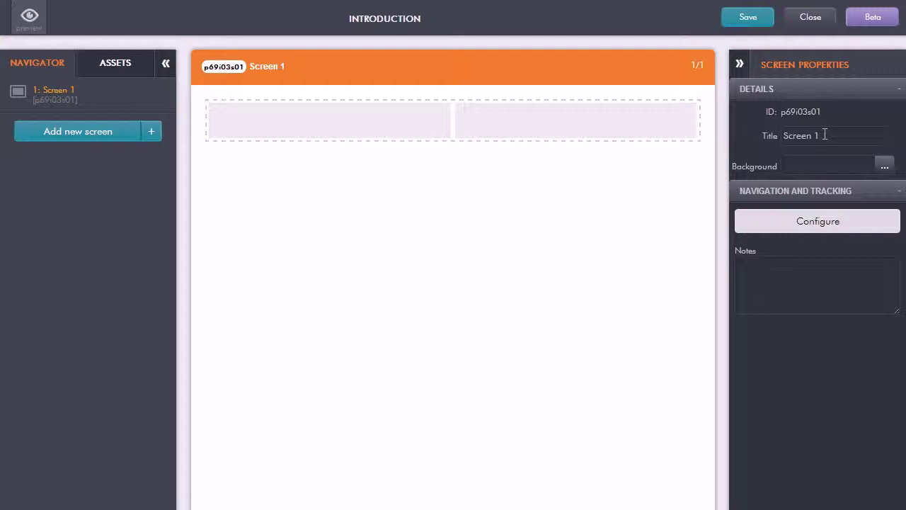
left_click_drag(831, 140, 779, 136)
type("Welcome")
left_click(61, 93)
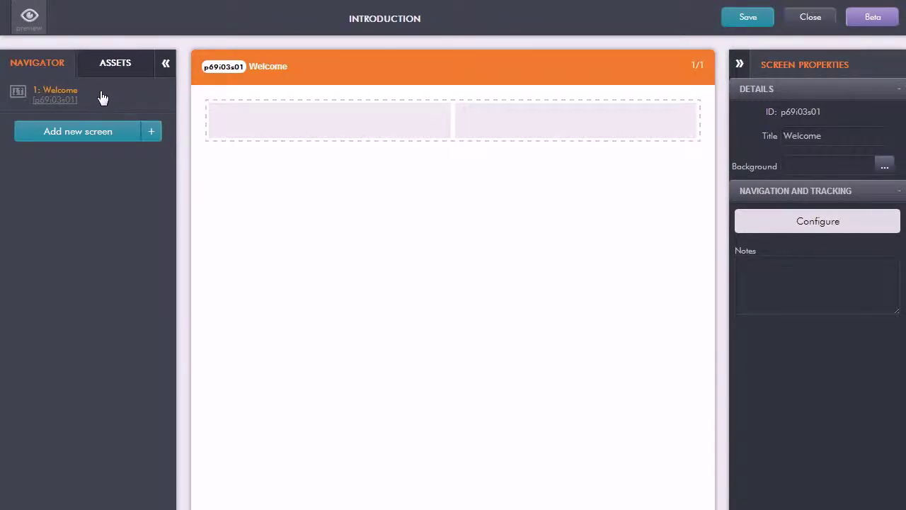
Add two new screens after Welcome and title the second screen "Our history"
left_click(110, 139)
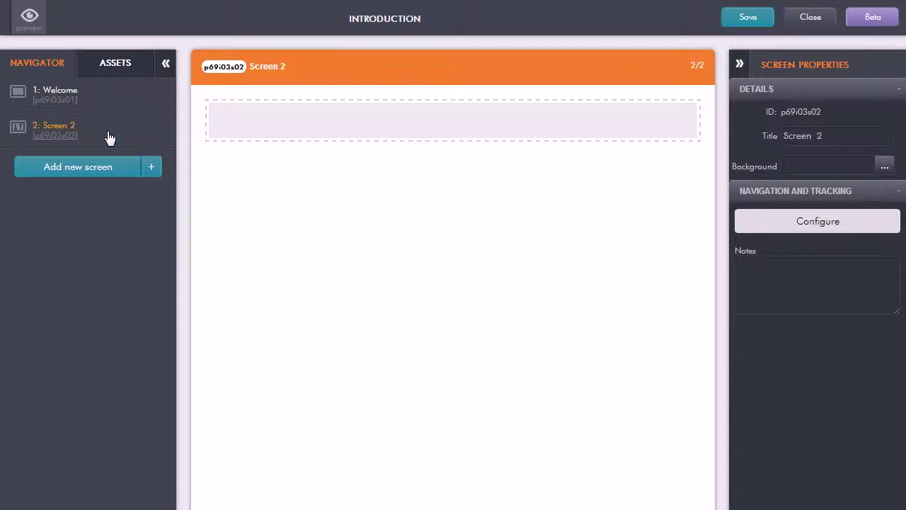
left_click(98, 169)
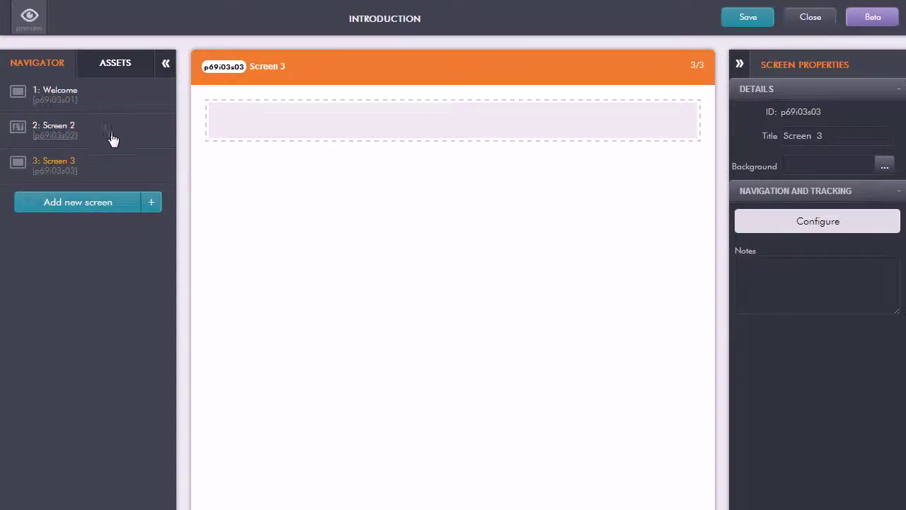
left_click(63, 131)
left_click_drag(832, 141, 773, 132)
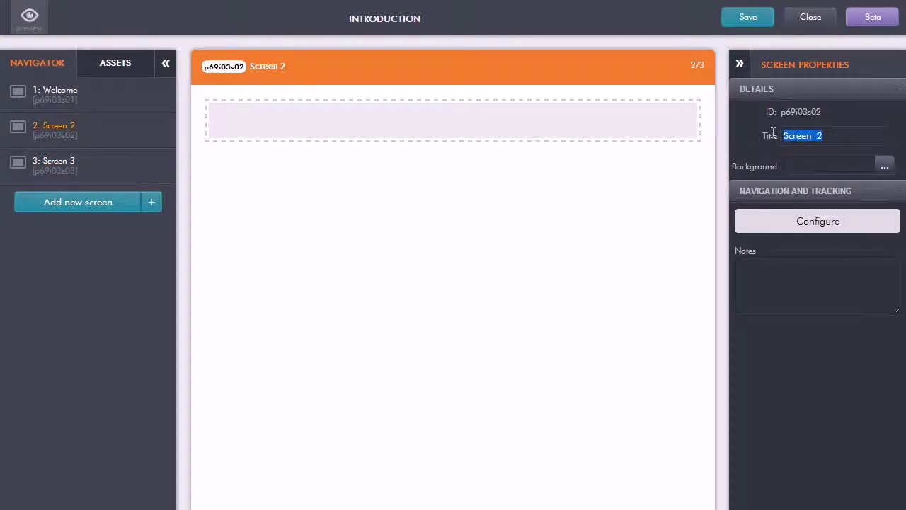
type("Our history")
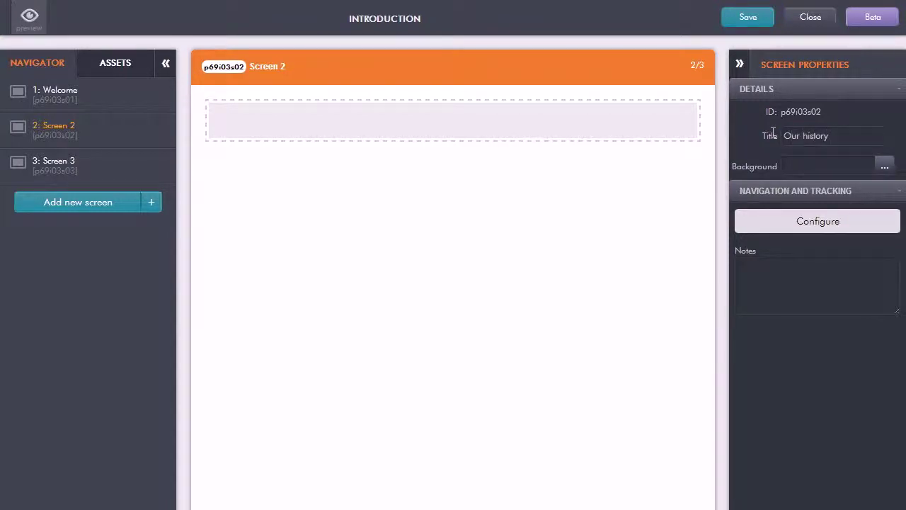
Retitle the third screen as "Our locations"
left_click(61, 164)
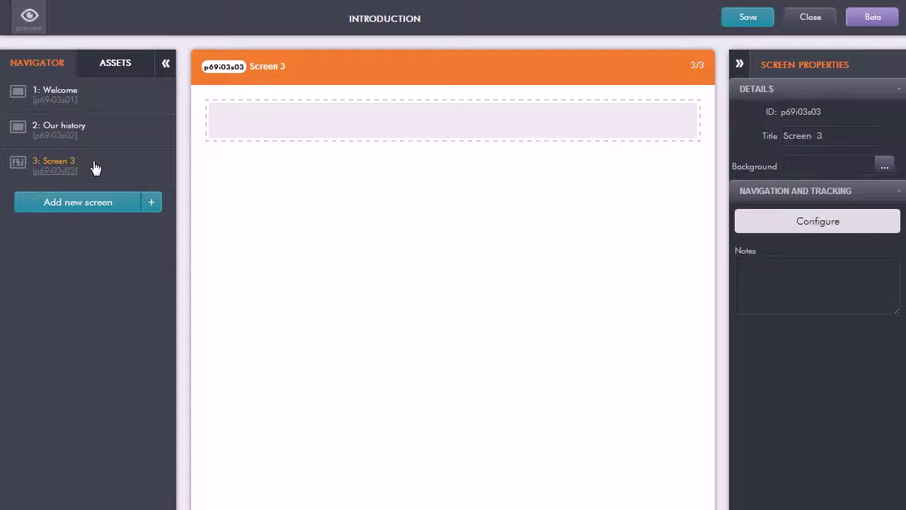
left_click_drag(825, 136, 765, 132)
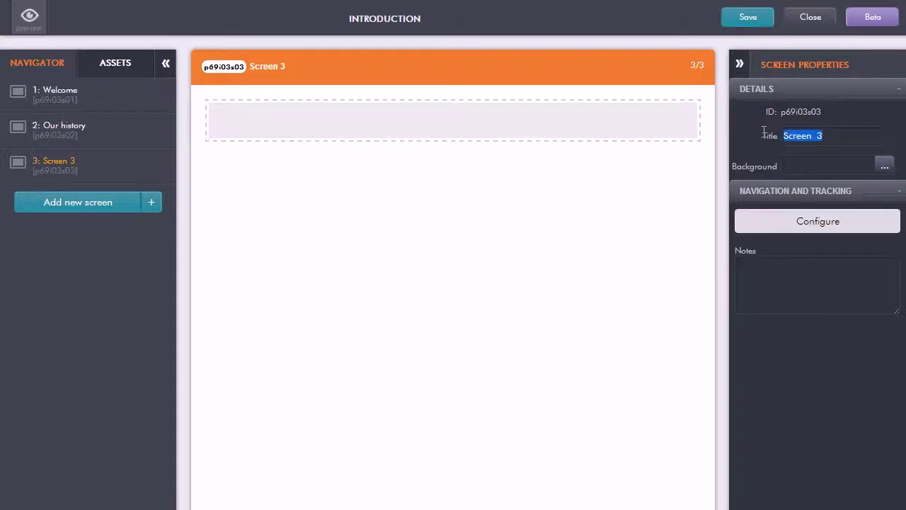
type("Our locations")
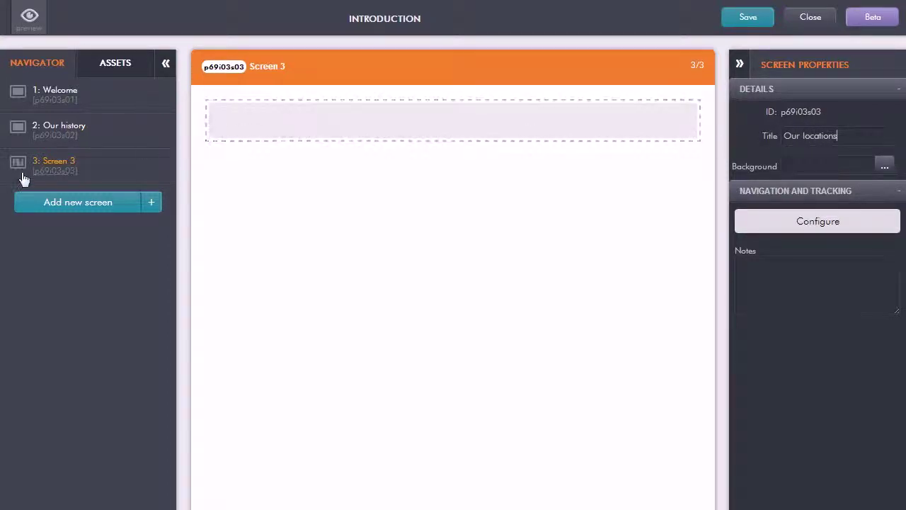
left_click(59, 166)
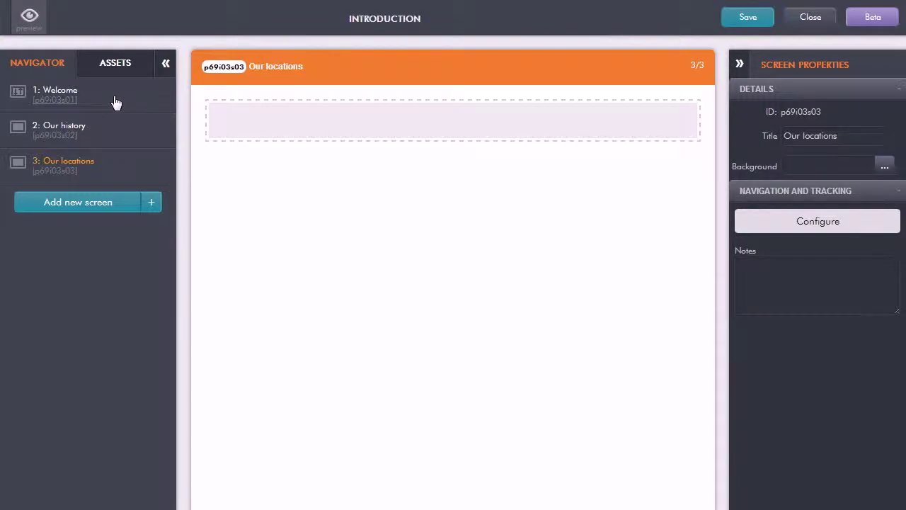
Change the content block on the Welcome screen to a 3-column layout
left_click(59, 97)
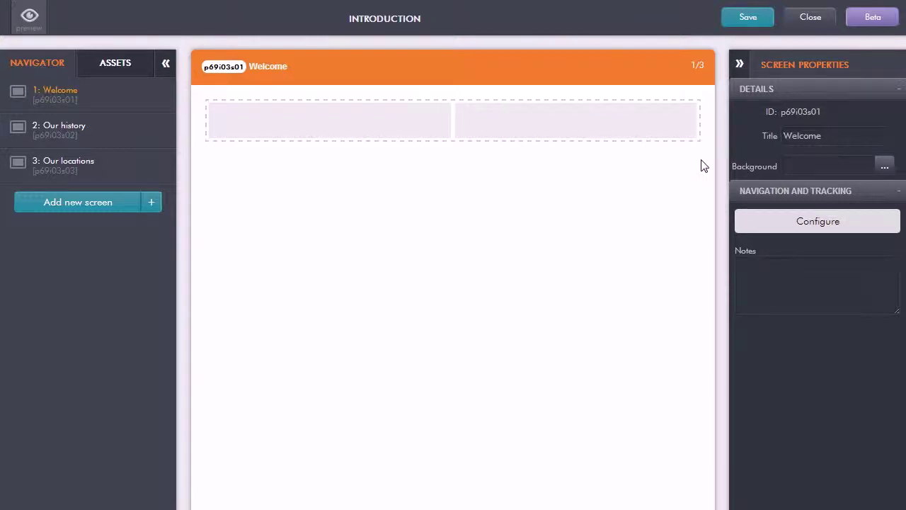
left_click(415, 124)
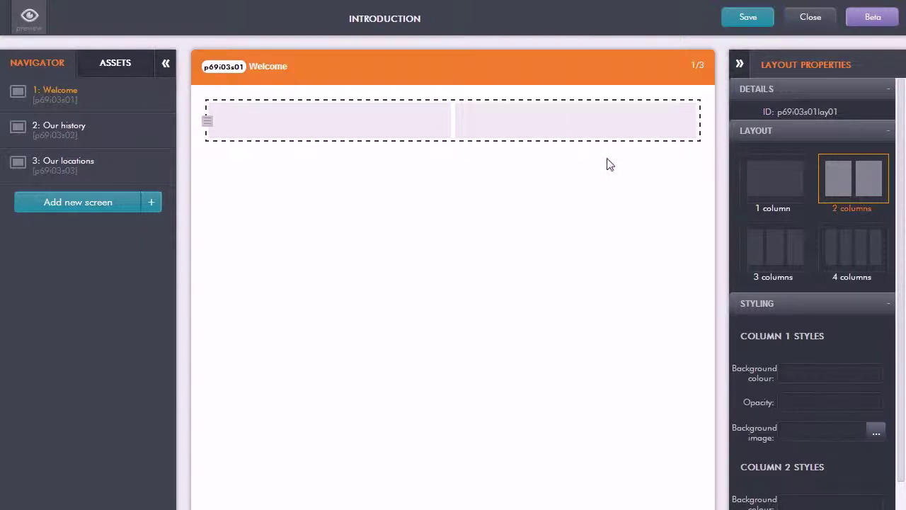
left_click(779, 254)
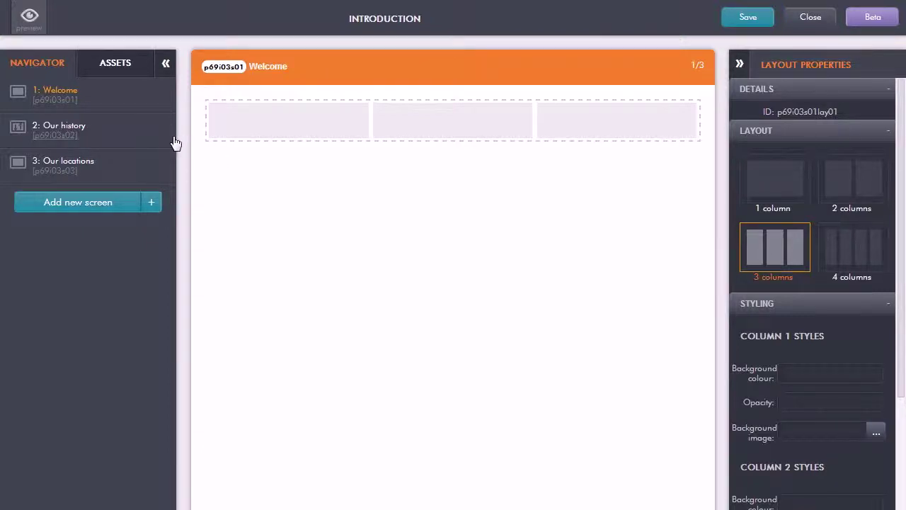
Add a second content block below the three-column block on the Welcome screen
left_click(123, 67)
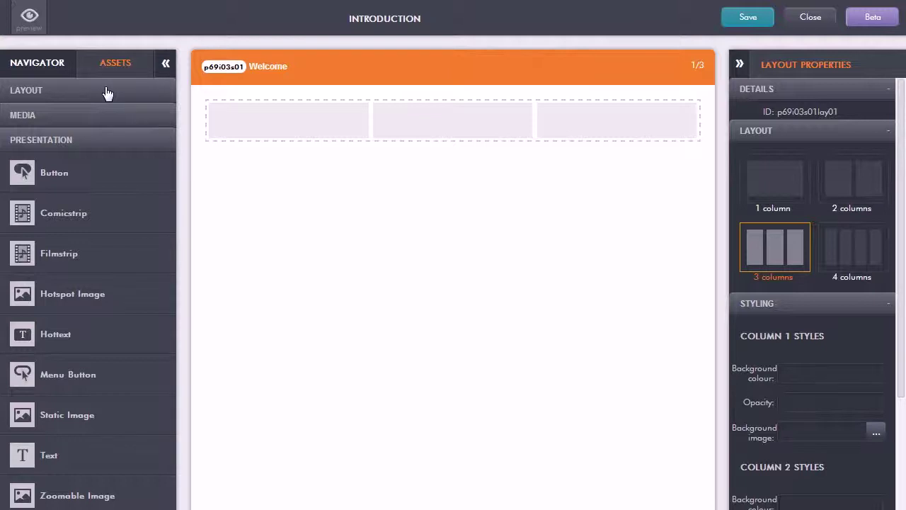
left_click(53, 94)
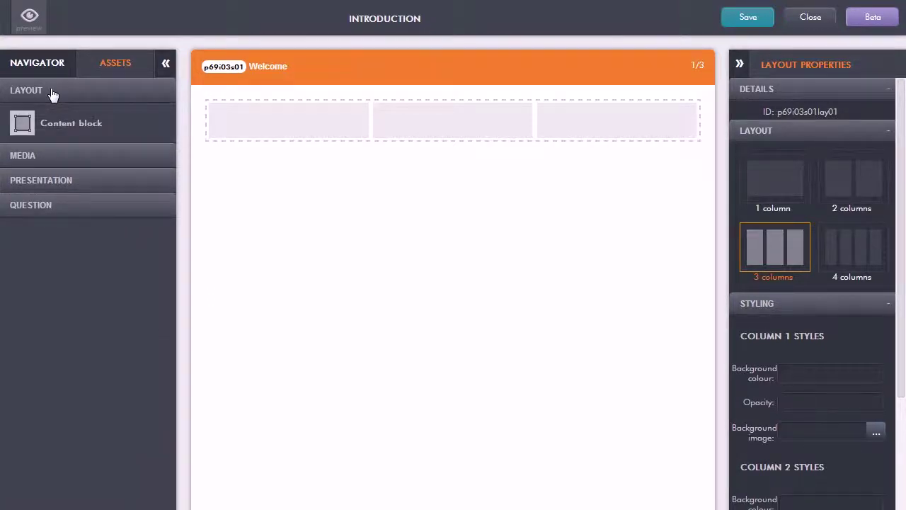
mouse_move(48, 126)
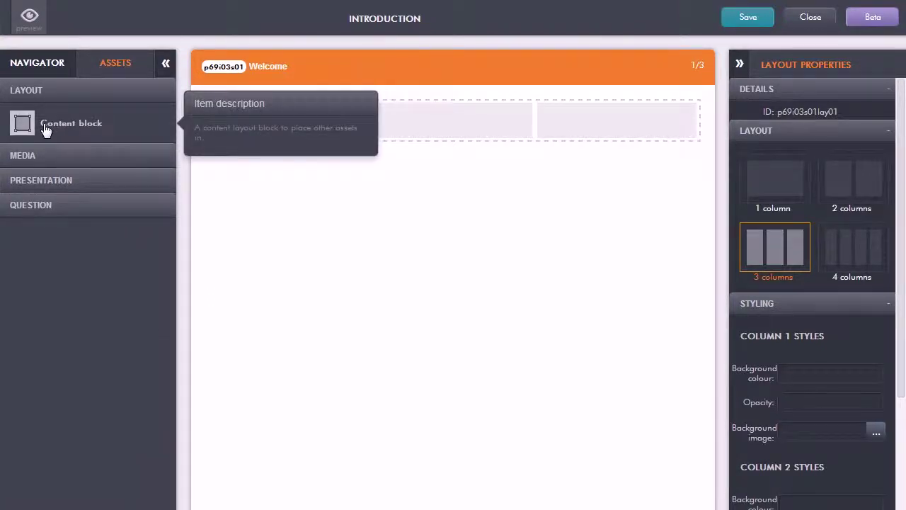
left_click_drag(45, 128, 309, 177)
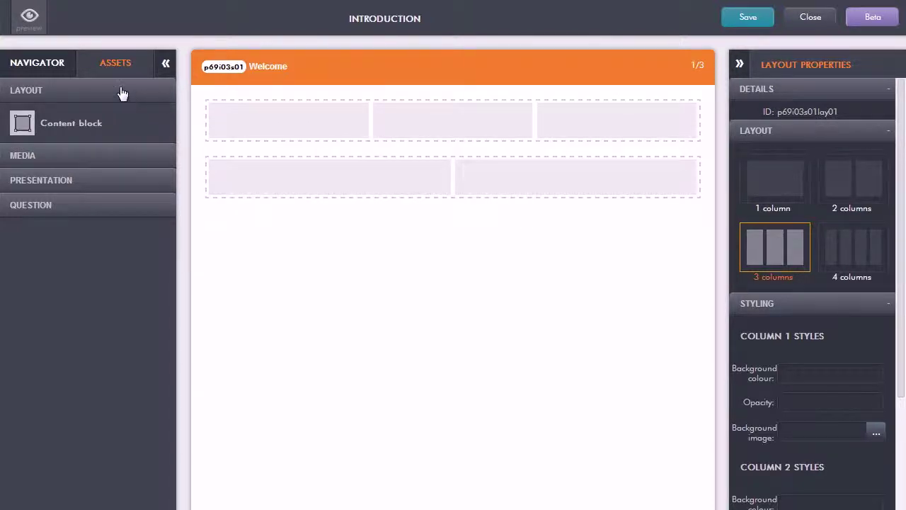
Examine the available media, presentation and question asset types, including the descriptions of the question assets
left_click(91, 157)
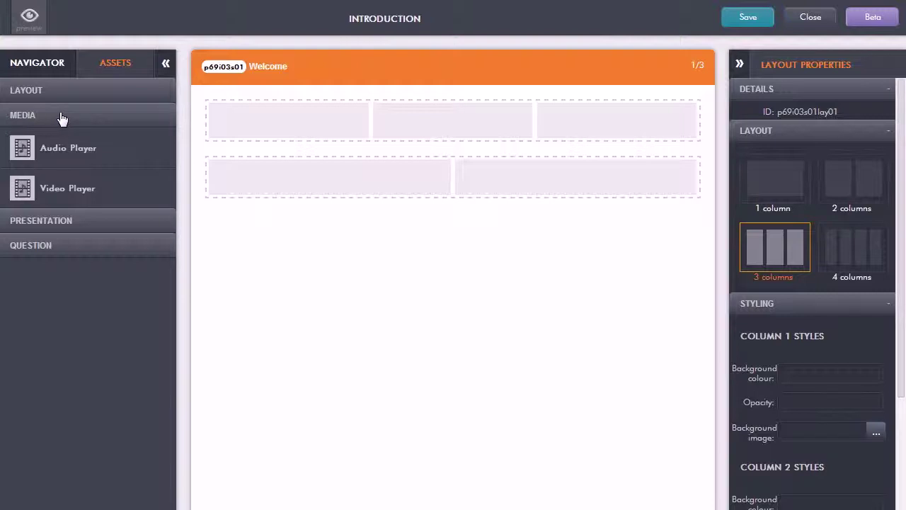
left_click(74, 221)
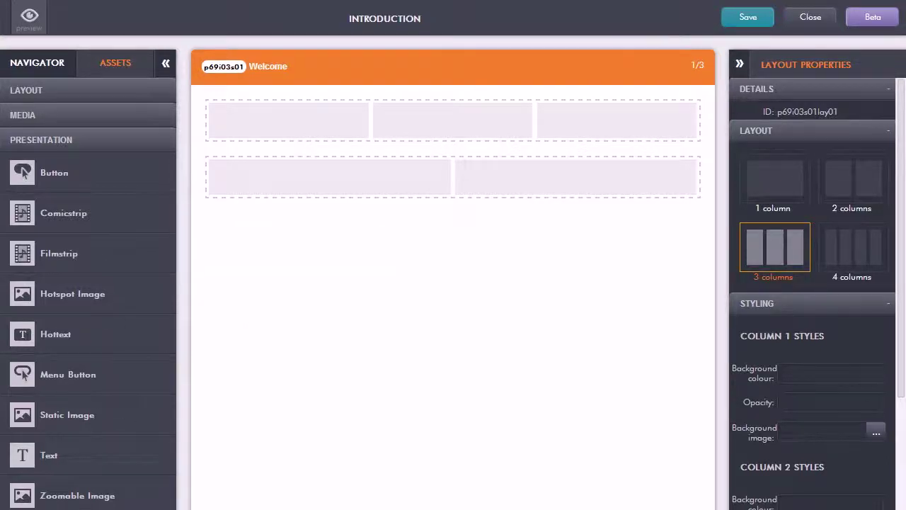
left_click(134, 507)
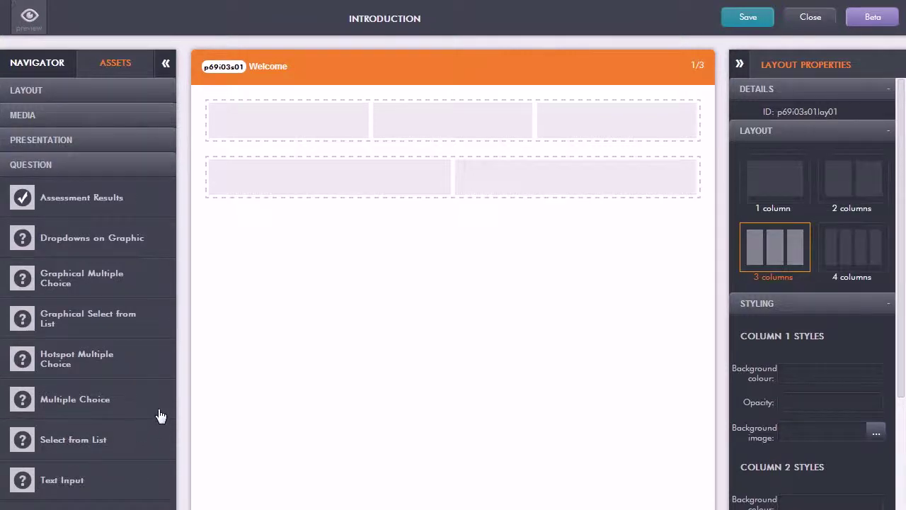
mouse_move(142, 230)
mouse_move(137, 325)
mouse_move(130, 361)
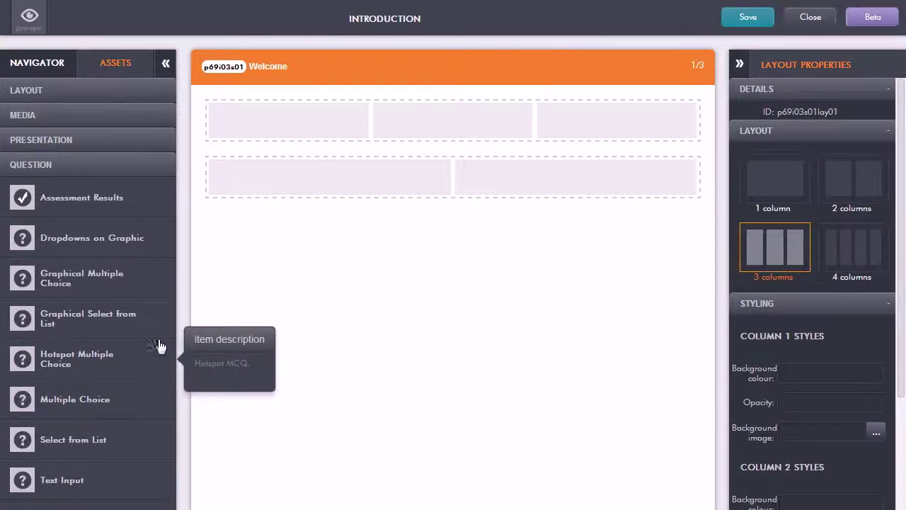
Place a Text asset in the three-column block's first column and move it to the middle column
left_click(74, 141)
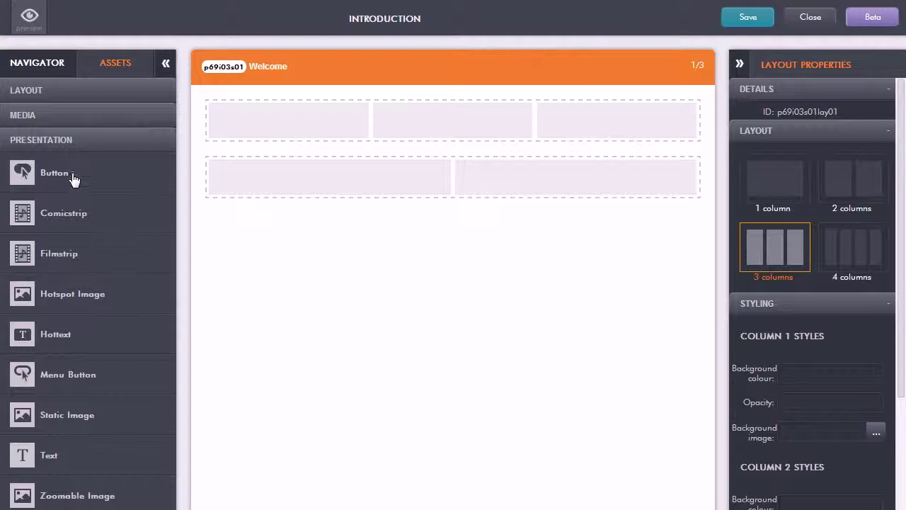
mouse_move(38, 455)
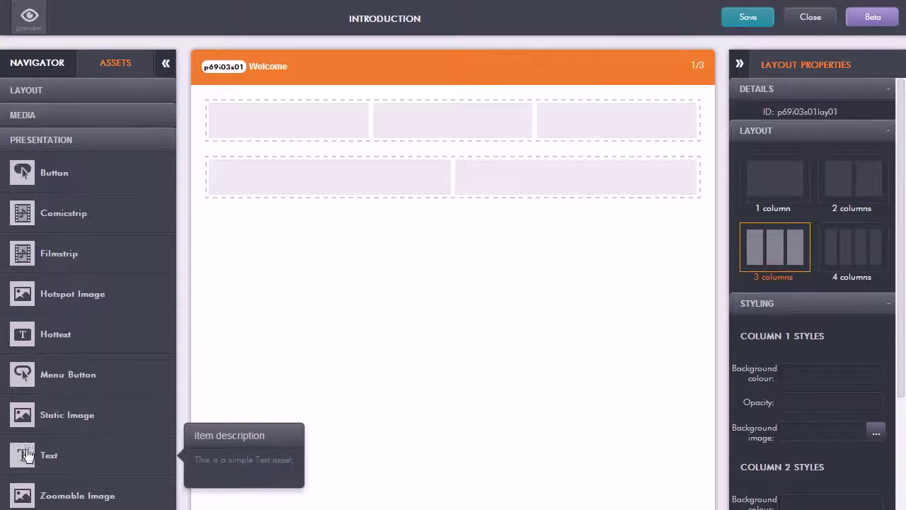
left_click_drag(24, 457, 237, 121)
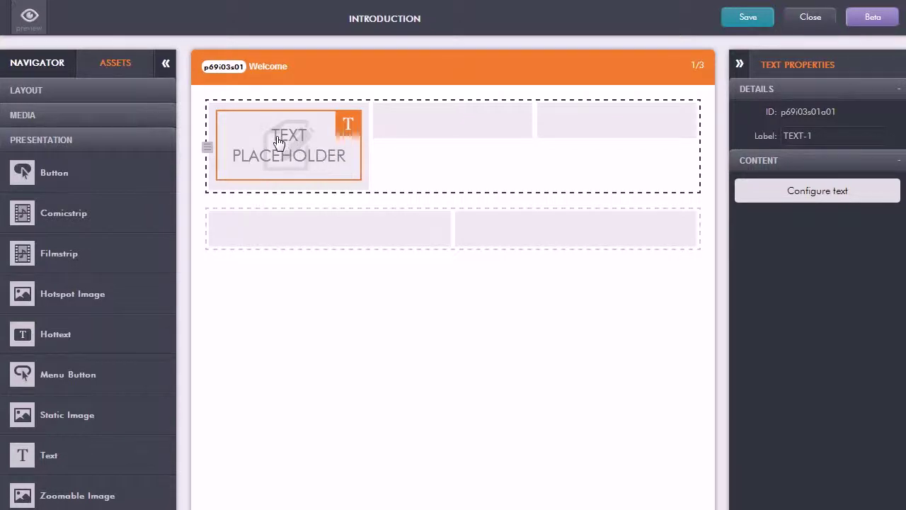
left_click_drag(279, 142, 446, 151)
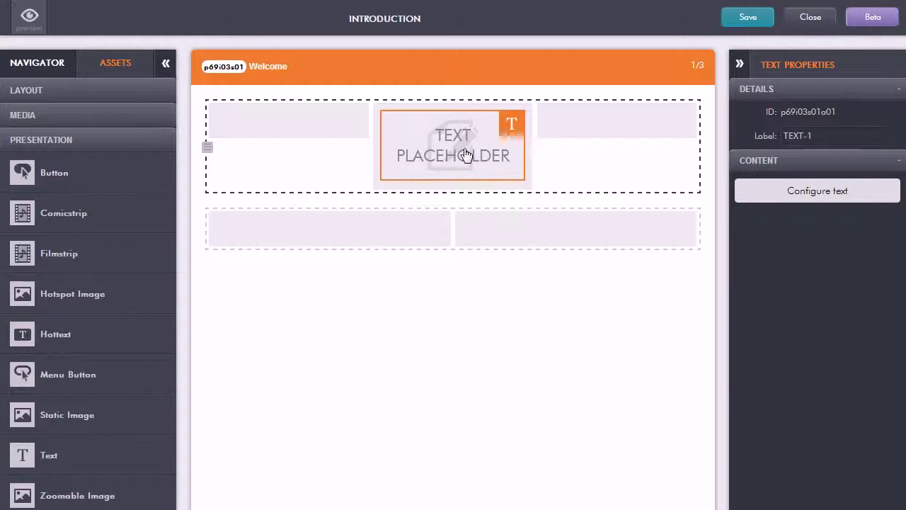
Enter "welcome to our company" as the Text asset's content and make the word "company" bold
double_click(446, 145)
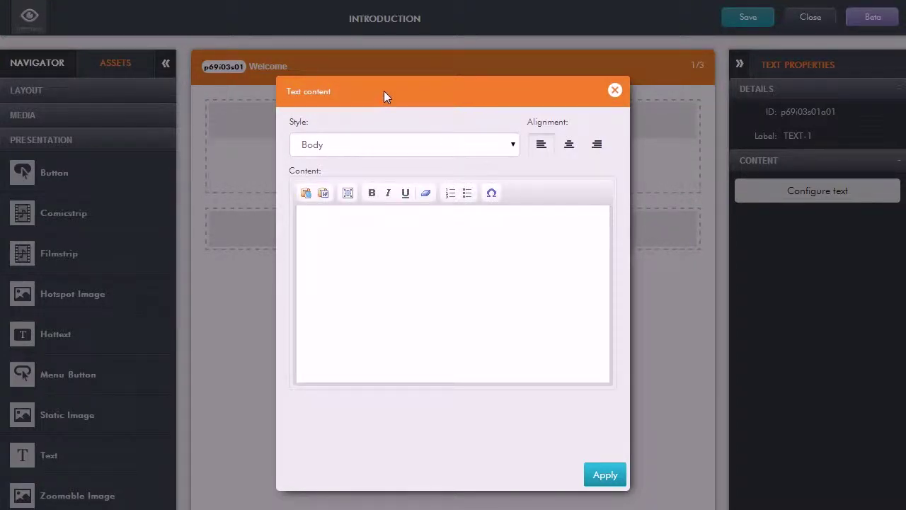
left_click(329, 224)
type("welcome to")
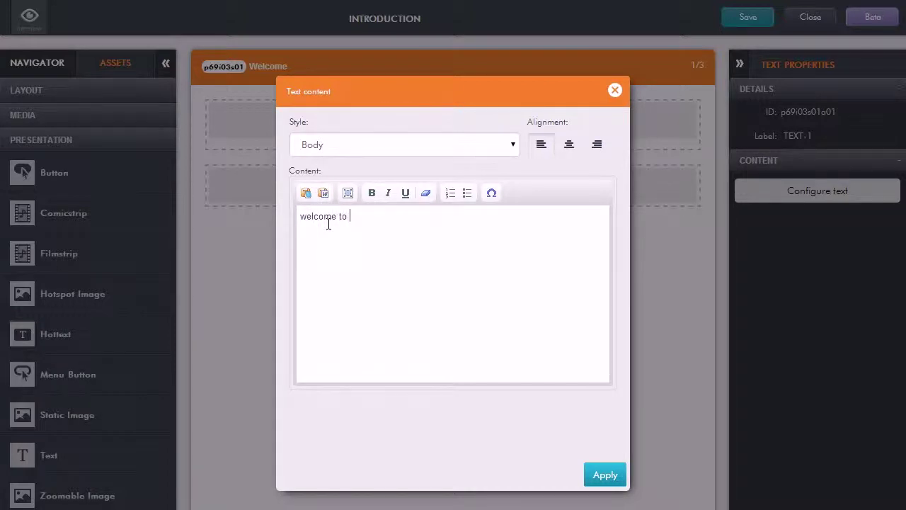
type(" our company")
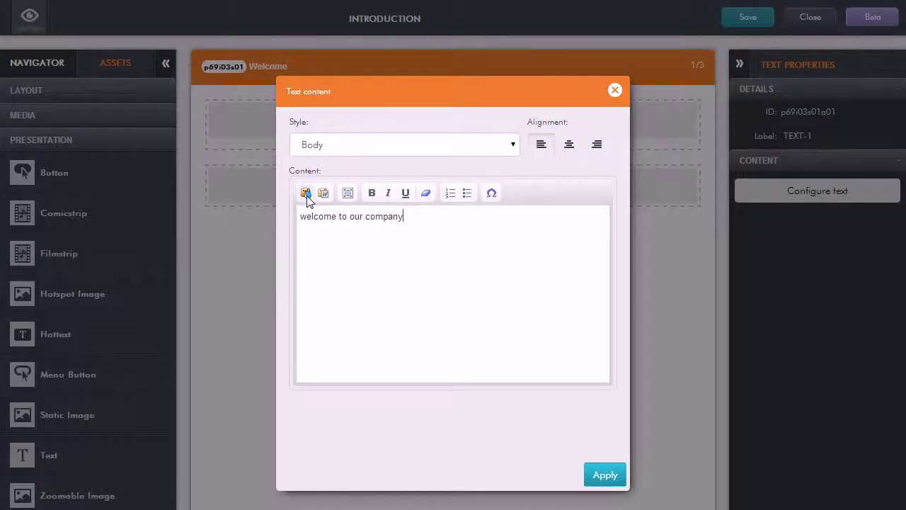
double_click(389, 216)
left_click(373, 193)
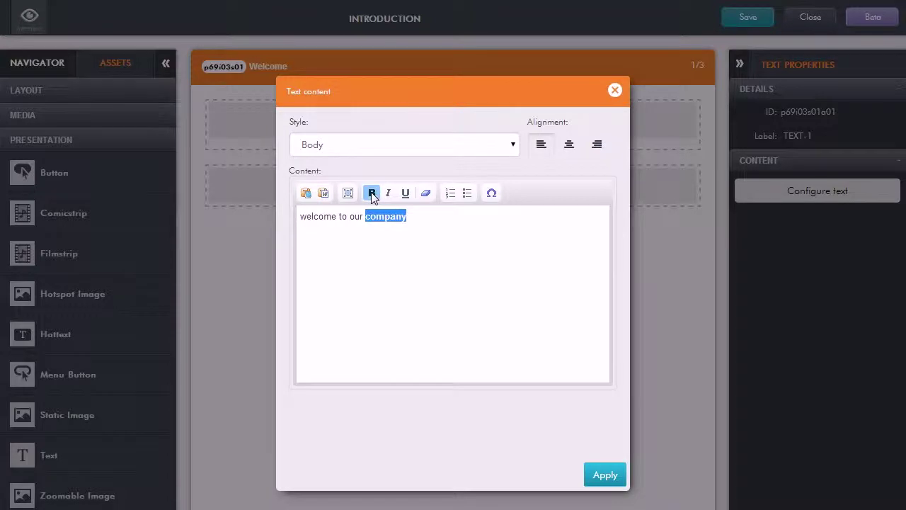
left_click(417, 218)
Centre the text, set its style to H1 (Title) and apply the text content
left_click(568, 149)
left_click(515, 147)
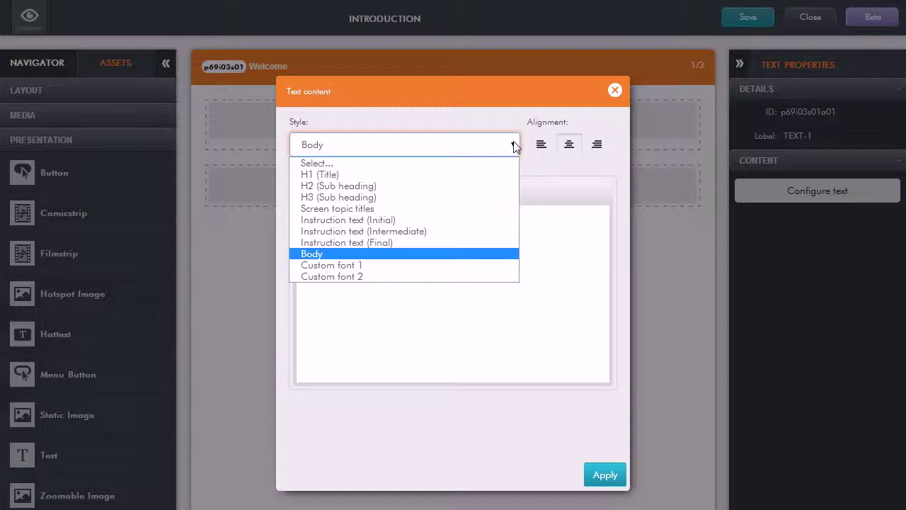
left_click(470, 181)
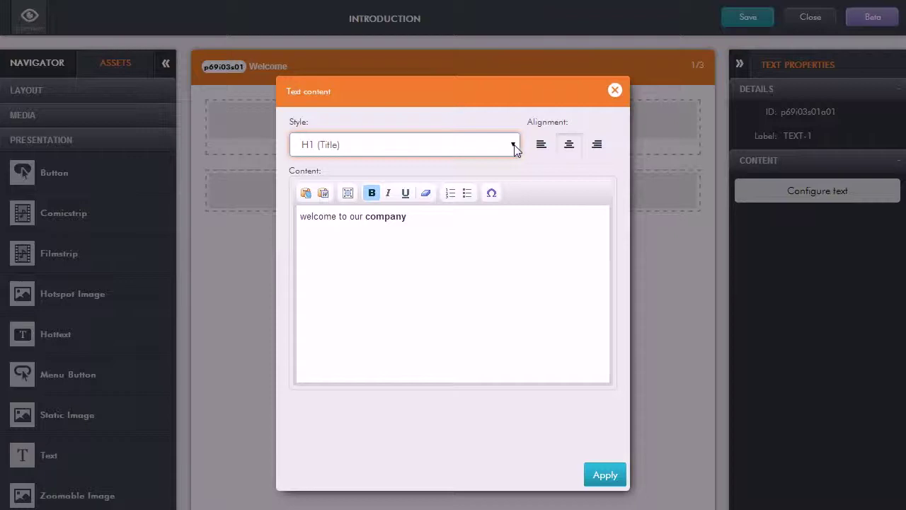
left_click(606, 483)
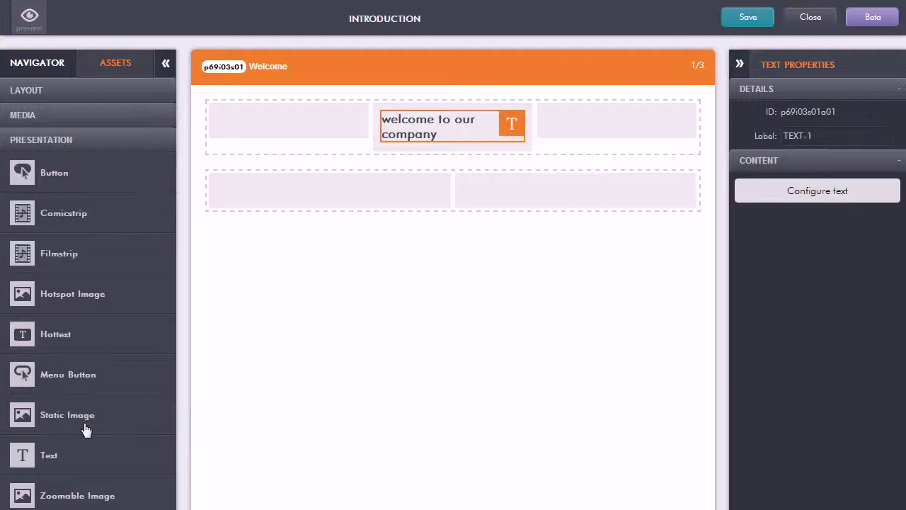
Place a Static Image asset in the three-column block's first column and assign it GOMO_RGB_small.png from the logos folder, browsed in Thumb view
mouse_move(57, 421)
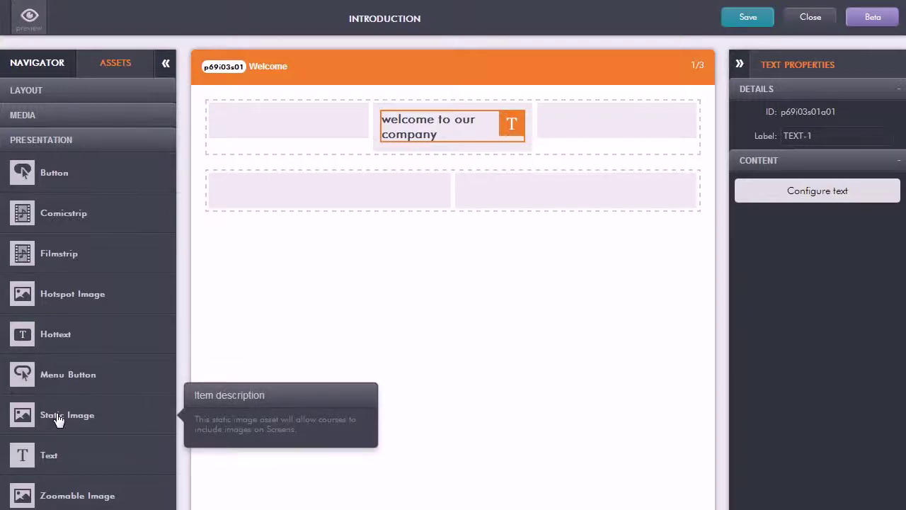
left_click_drag(58, 420, 258, 119)
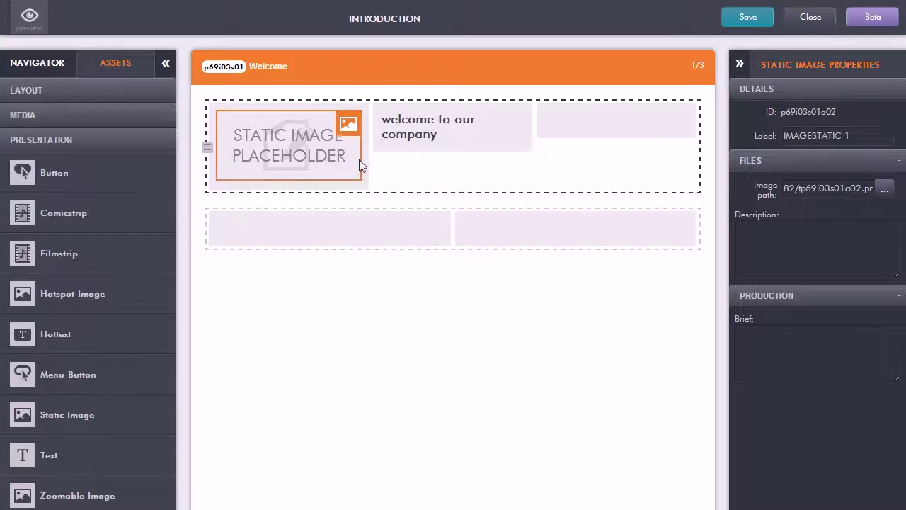
left_click(886, 191)
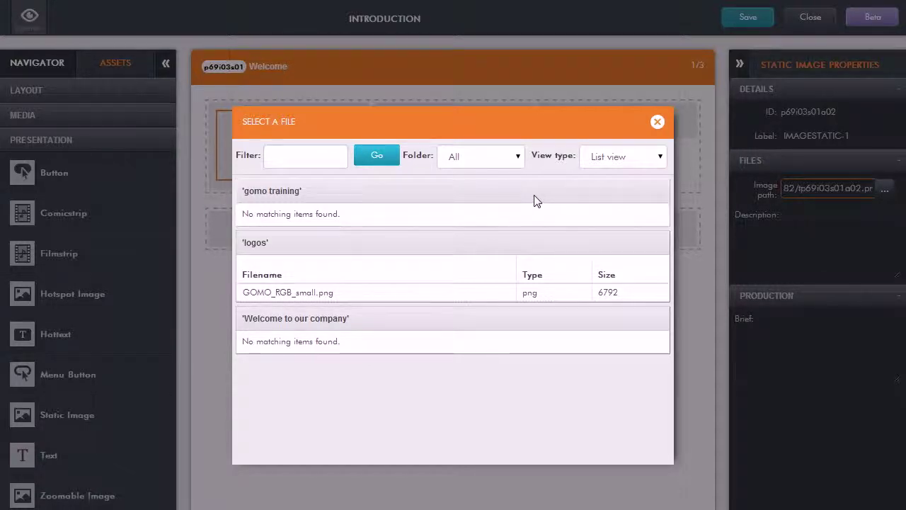
left_click(520, 160)
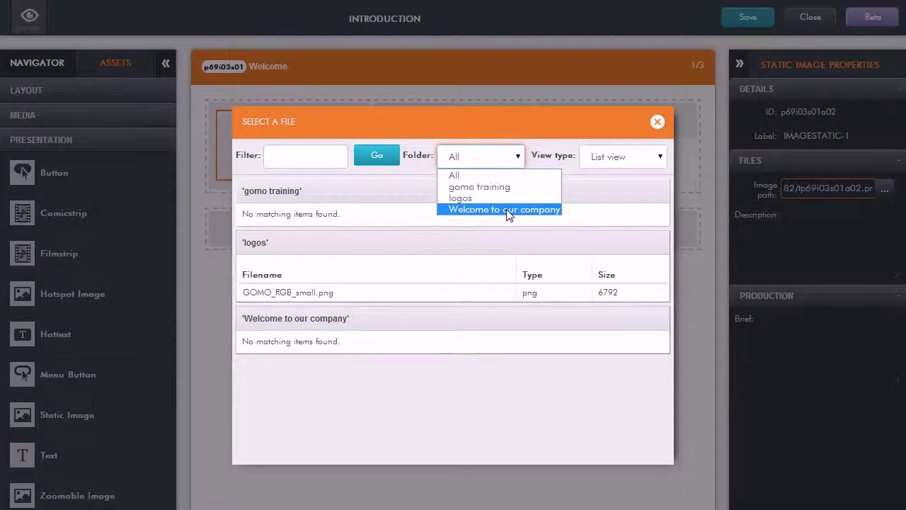
left_click(471, 200)
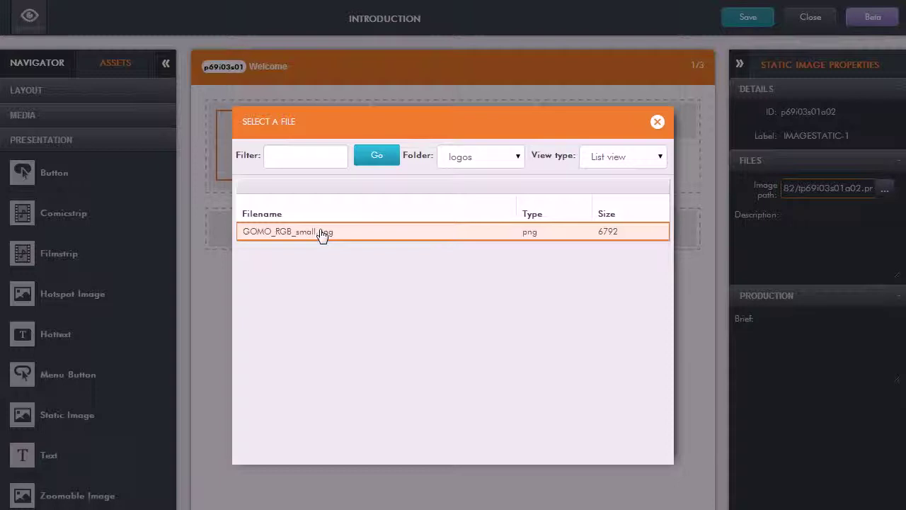
left_click(659, 157)
left_click(637, 187)
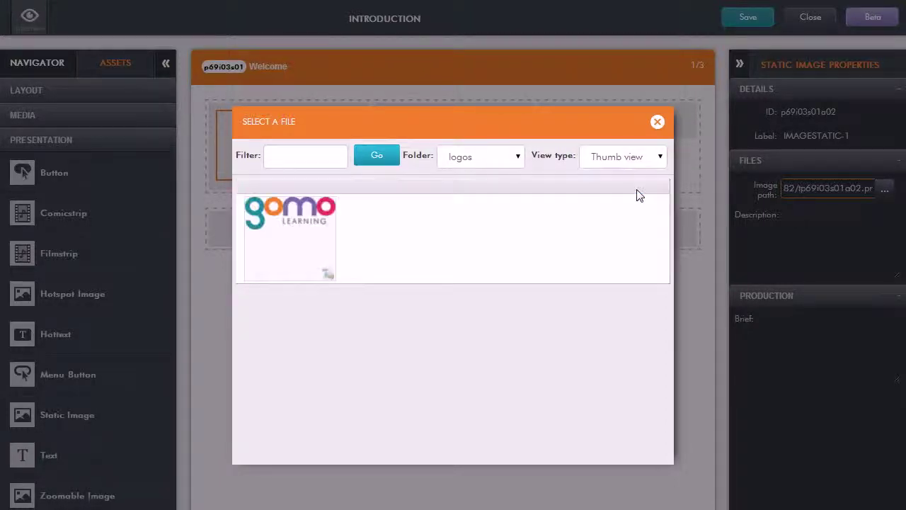
double_click(299, 234)
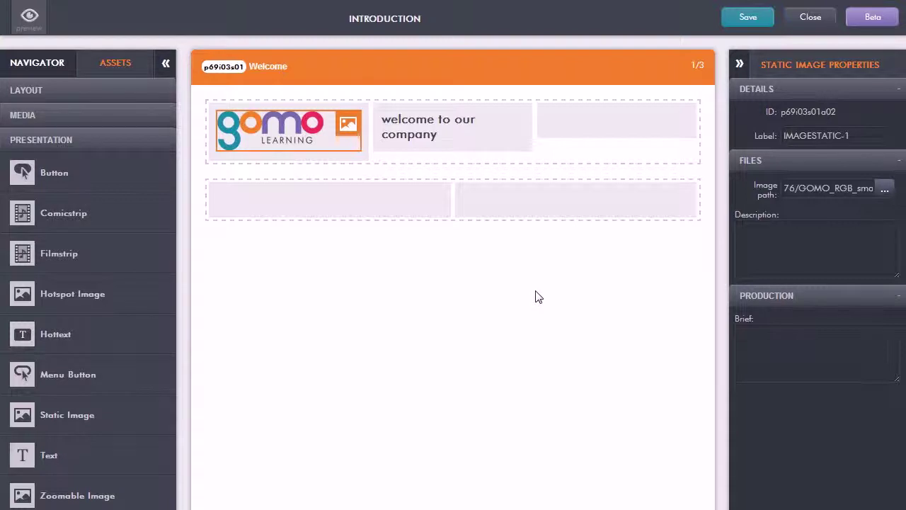
Save the Introduction topic and close it to return to the project structure
left_click(751, 19)
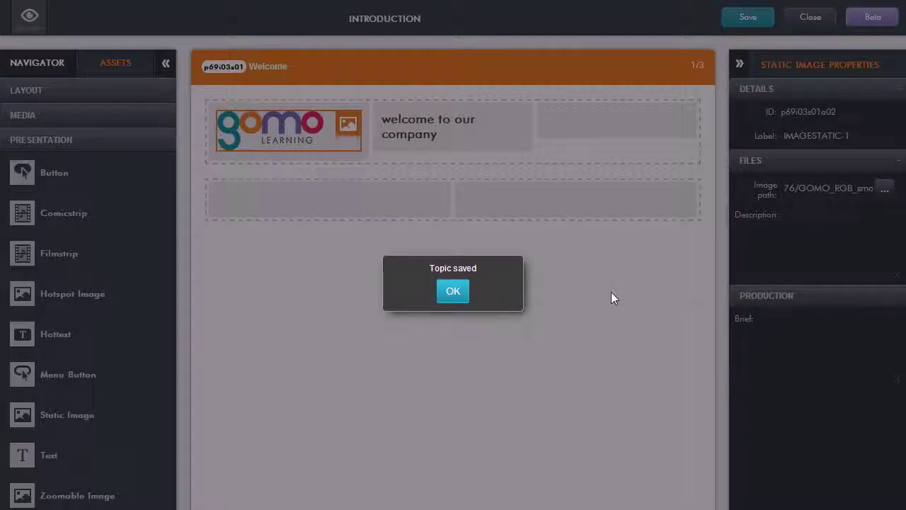
left_click(454, 292)
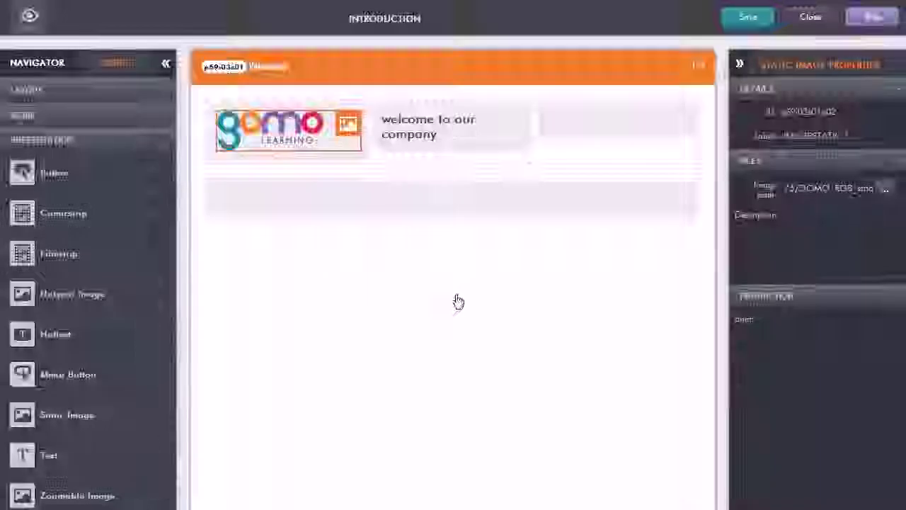
left_click(811, 23)
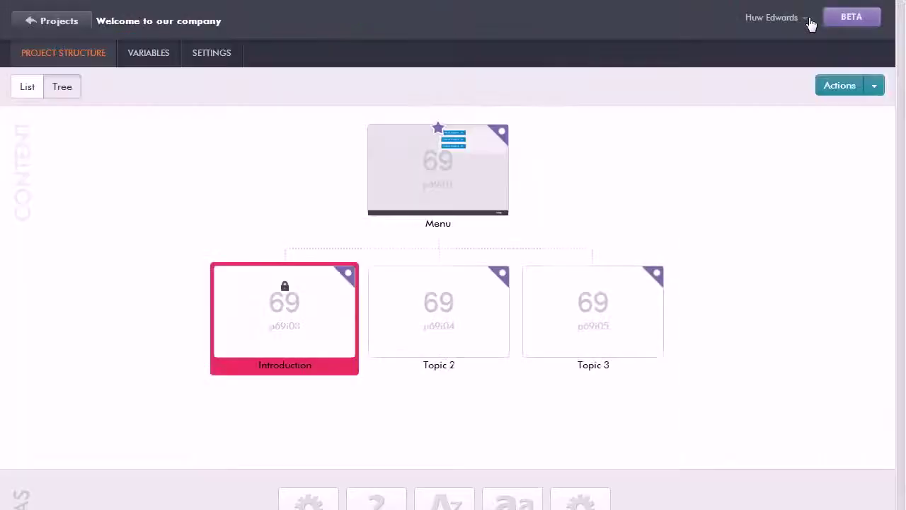